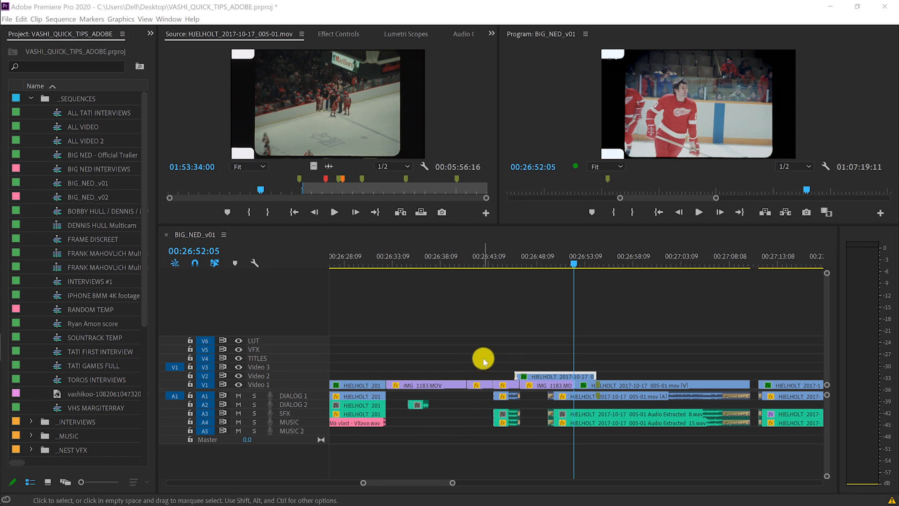
Open the ALL VIDEO sequence in the timeline and scrub through its footage.
double_click(56, 127)
left_click(459, 321)
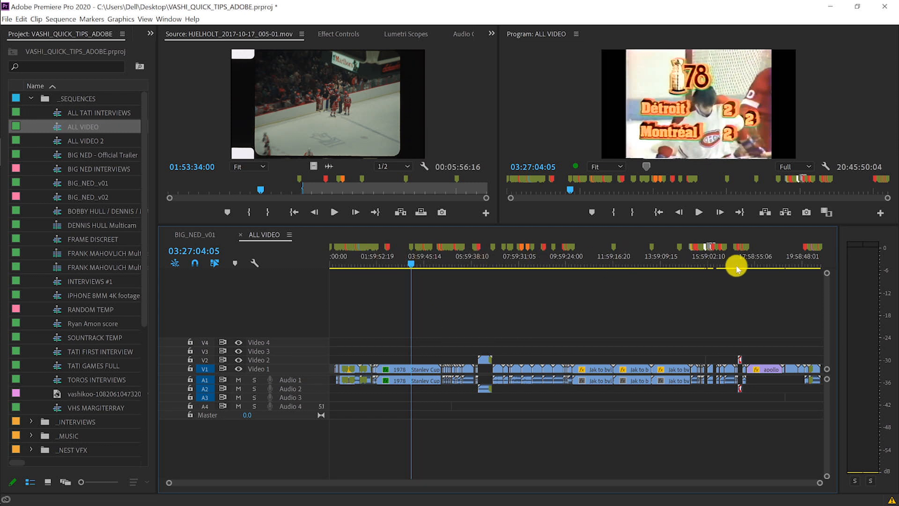
left_click_drag(808, 264, 400, 271)
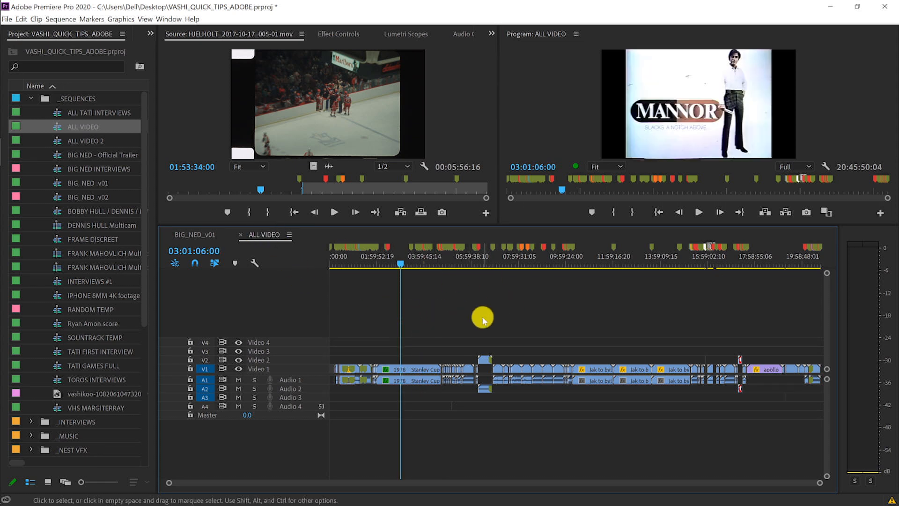
Dock the BIG_NED_v01 timeline beneath the ALL VIDEO timeline so both sequences are stacked, and adjust the panel heights.
left_click(194, 234)
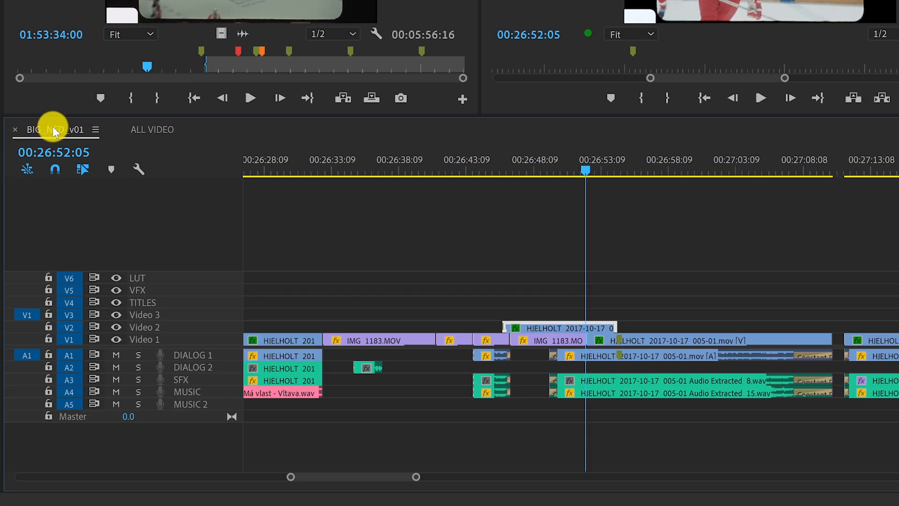
left_click_drag(54, 129, 283, 333)
left_click_drag(515, 476, 512, 481)
left_click_drag(374, 303, 373, 283)
left_click_drag(418, 116, 417, 86)
left_click_drag(383, 282, 387, 237)
Copy the Bobby Hull interview clip from ALL VIDEO to Video 2 of BIG_NED_v01, beyond the edited section.
left_click_drag(359, 130, 419, 137)
key("=")
key("=")
key("=")
key("=")
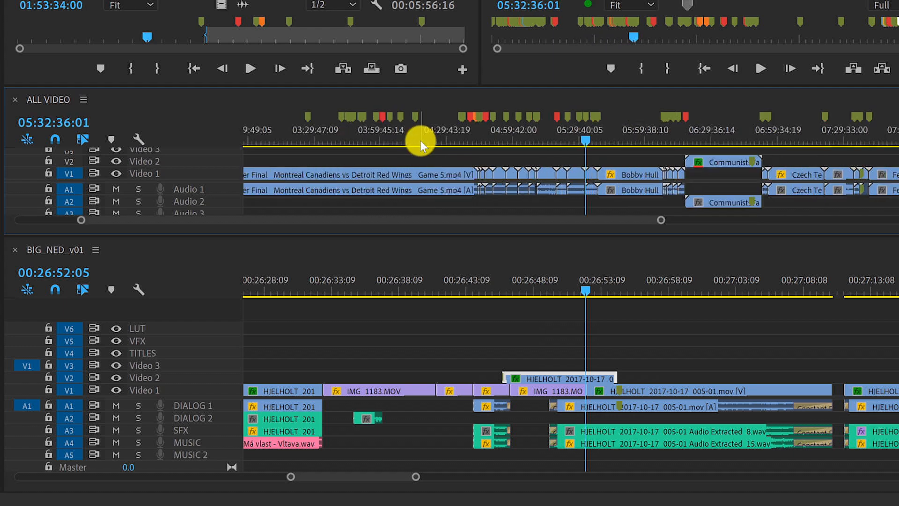
left_click(602, 131)
left_click(611, 128)
left_click(593, 173)
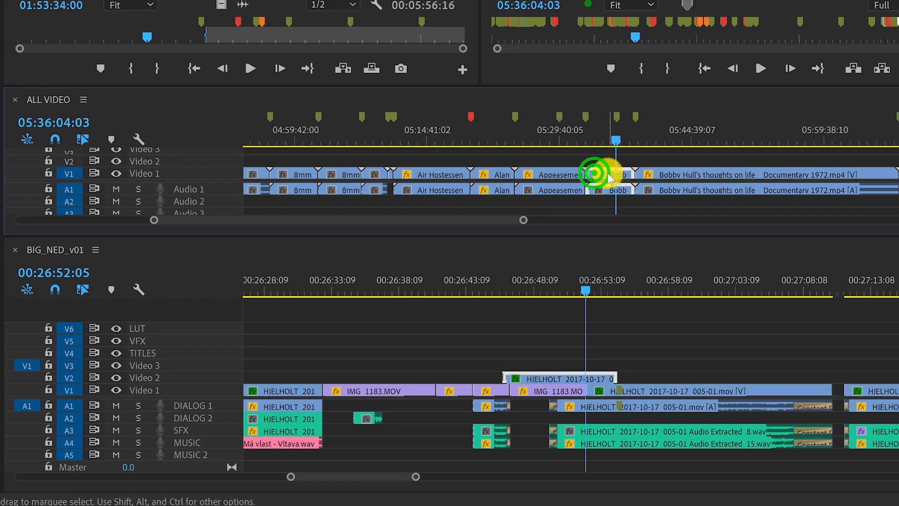
left_click_drag(608, 173, 707, 381)
key("minus")
key("minus")
key("minus")
key("minus")
key("minus")
key("minus")
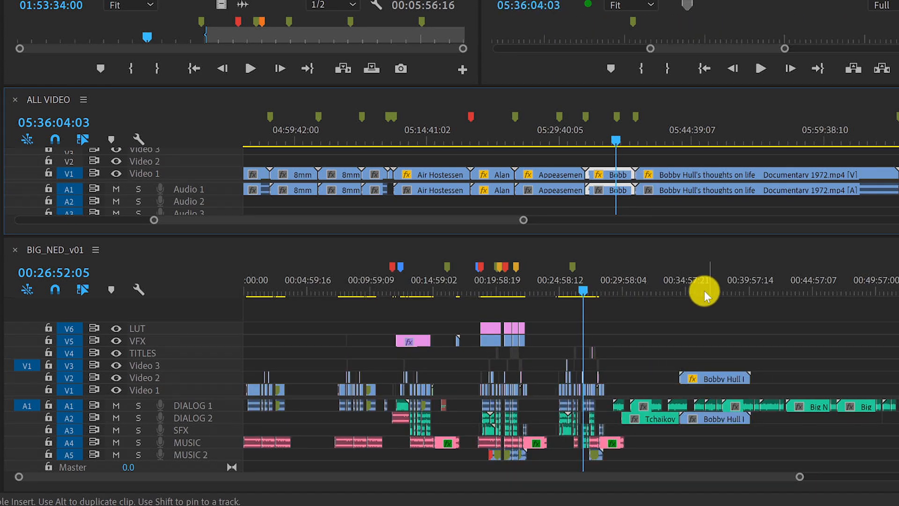
Park the BIG_NED_v01 playhead at 00:36:28:11 and copy the Alan Eagleson clip from ALL VIDEO to Video 1, ahead of the Bobby Hull interview.
left_click(704, 294)
key("equal")
left_click(610, 380)
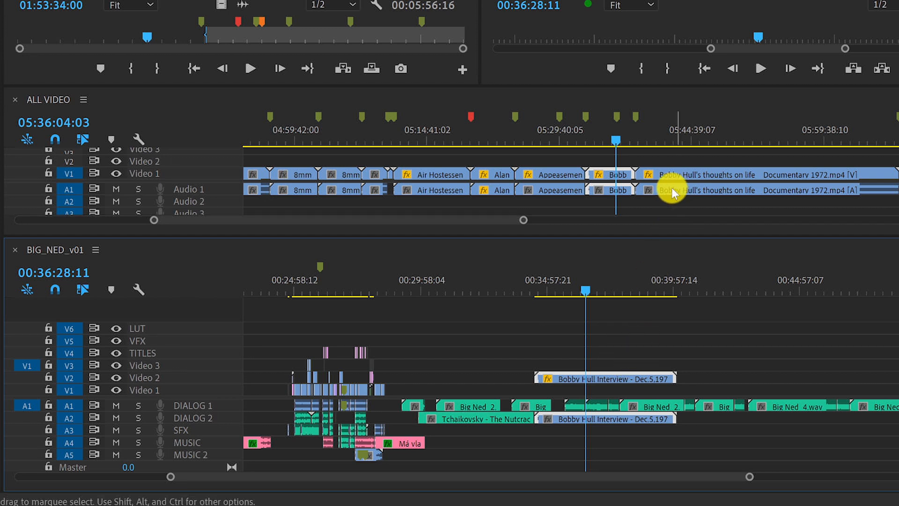
left_click(496, 174)
left_click_drag(497, 177, 461, 378)
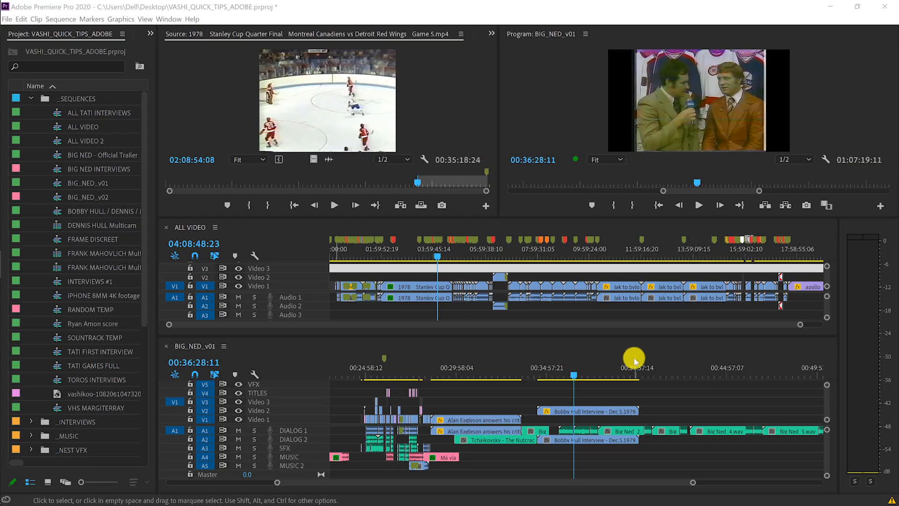
Mark a range ending at 11:05:43:09 in the first Jak to bylo clip of ALL VIDEO and move the BIG_NED_v01 playhead to 00:40:48:11.
left_click_drag(454, 252, 628, 258)
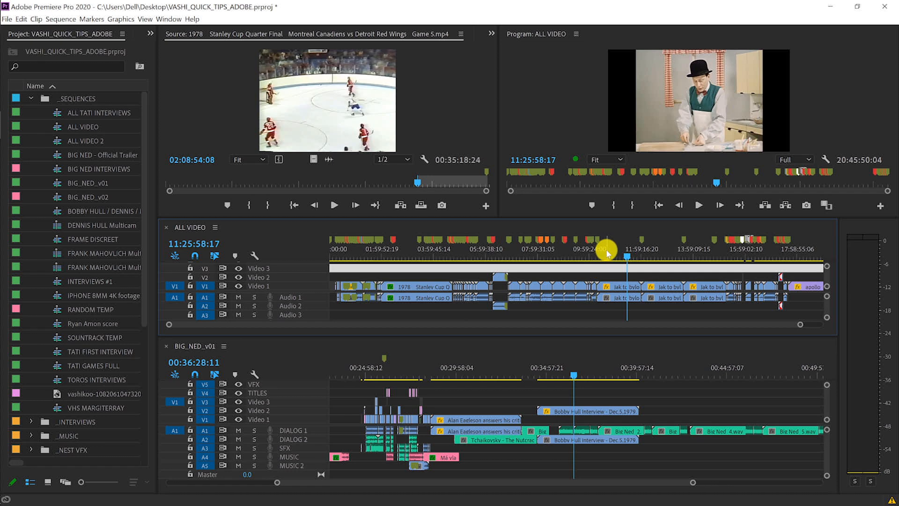
left_click(609, 281)
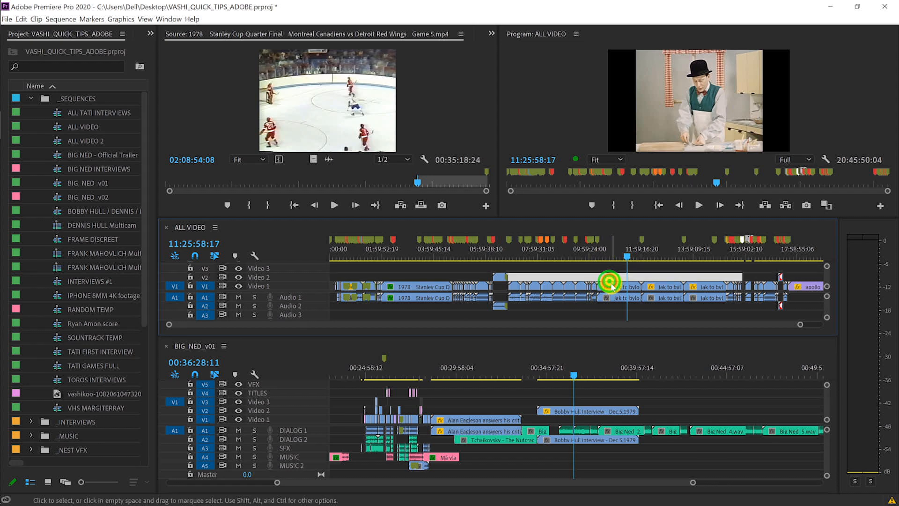
mouse_move(619, 286)
left_mouse_down()
mouse_move(668, 407)
mouse_move(626, 285)
mouse_move(616, 281)
left_mouse_up()
left_click(610, 252)
left_click(618, 254)
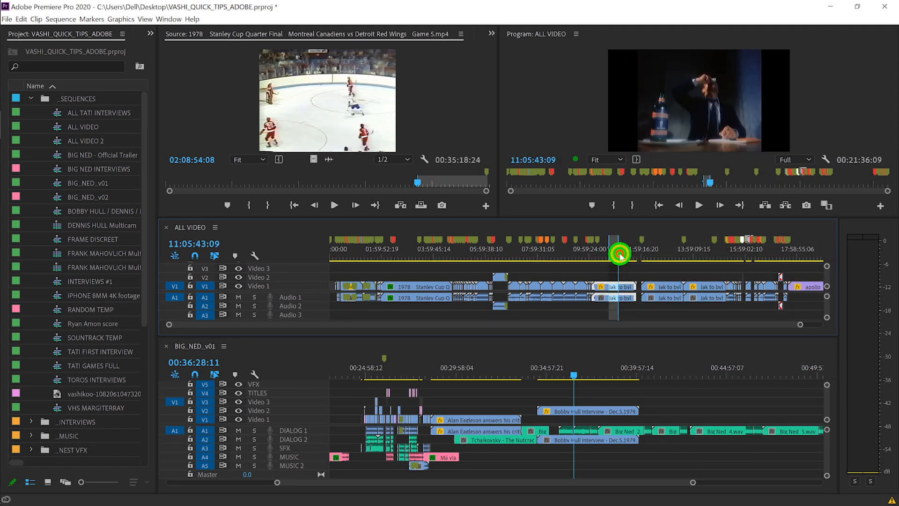
left_click(658, 371)
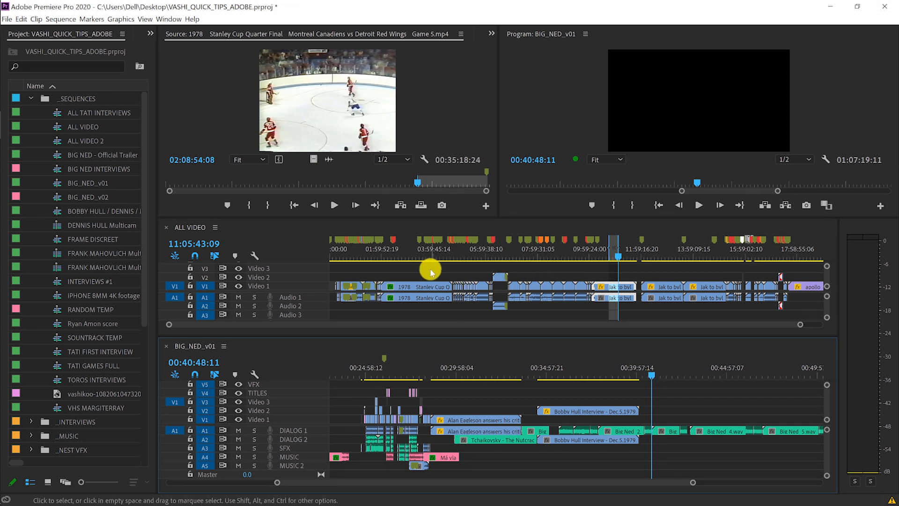
Close the ALL VIDEO timeline, open that sequence in the Source Monitor and scrub through it.
left_click(167, 227)
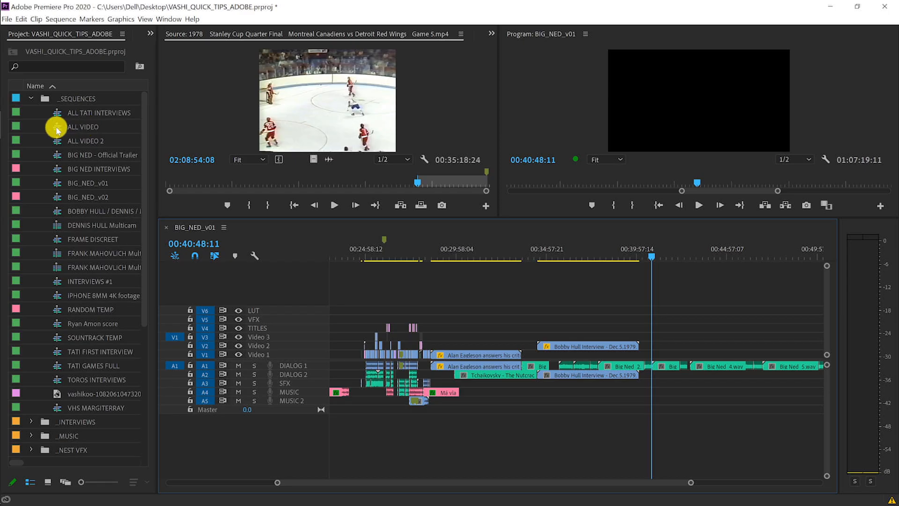
left_click(81, 125)
right_click(85, 128)
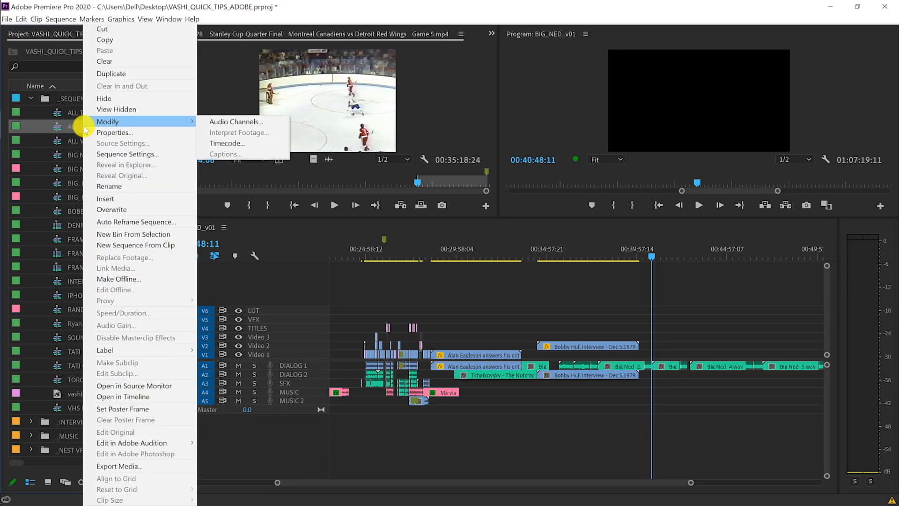
left_click(167, 388)
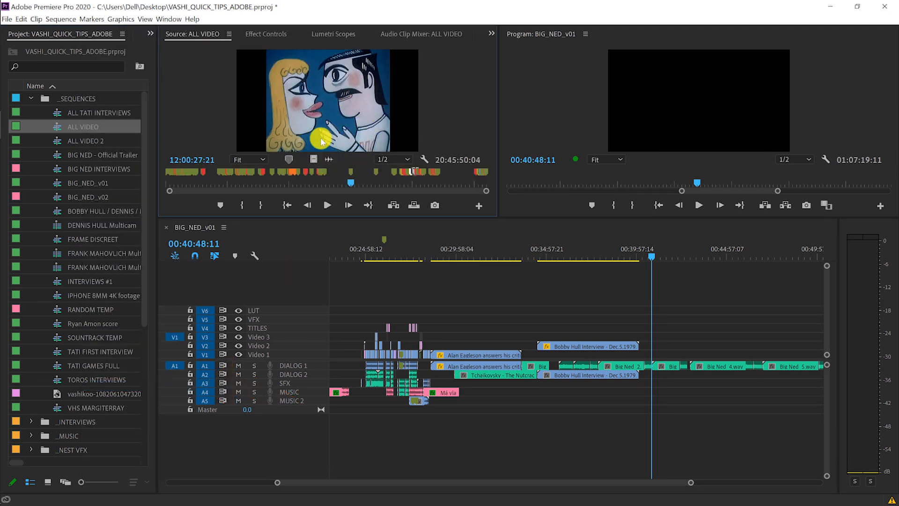
left_click_drag(268, 179, 301, 181)
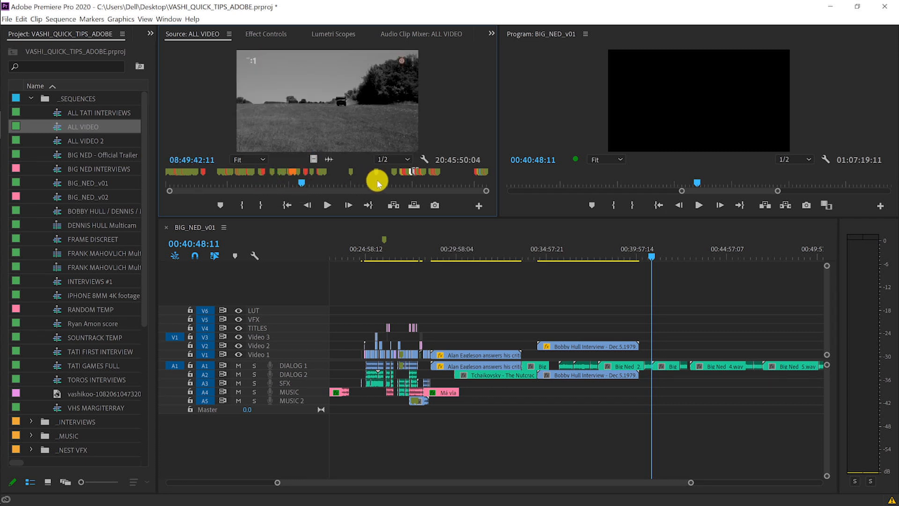
Open the Source Monitor's ALL VIDEO sequence in the timeline as a source sequence and scrub to 08:07:56:17.
left_click(423, 160)
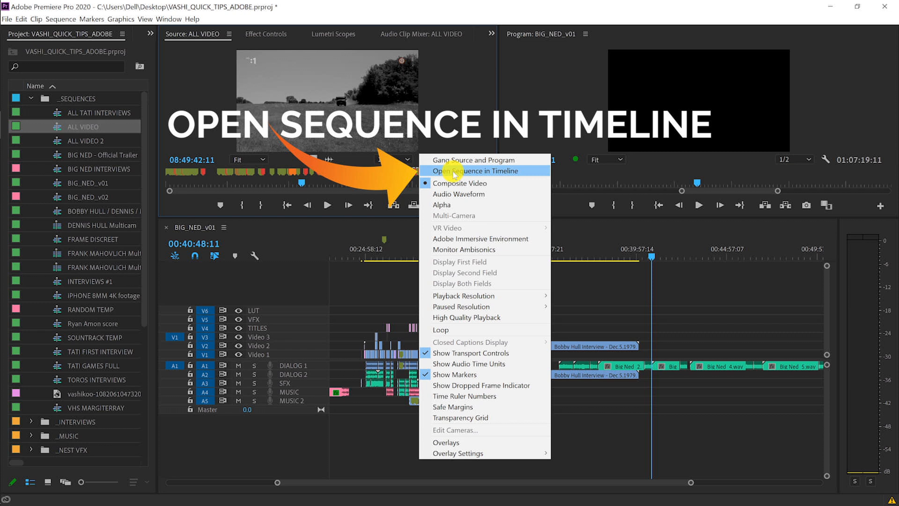
left_click(454, 172)
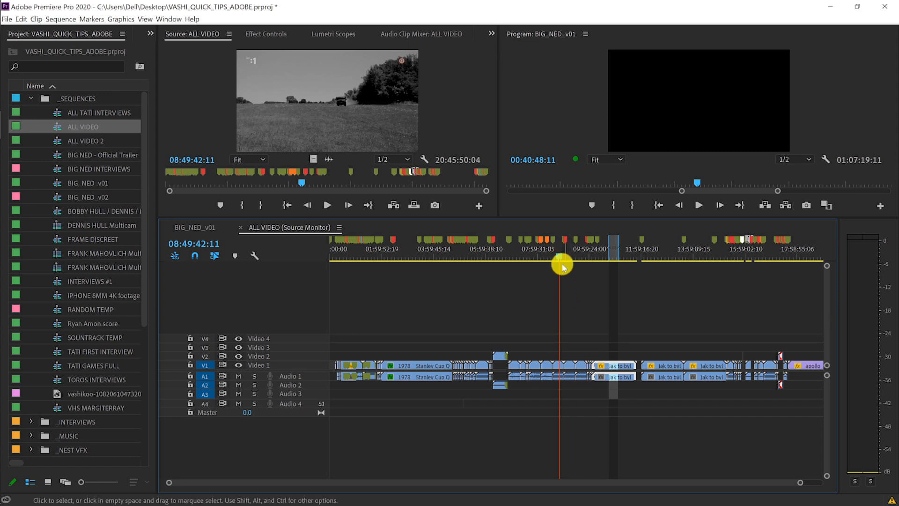
mouse_move(557, 255)
left_mouse_down()
mouse_move(520, 246)
mouse_move(552, 245)
mouse_move(541, 250)
left_mouse_up()
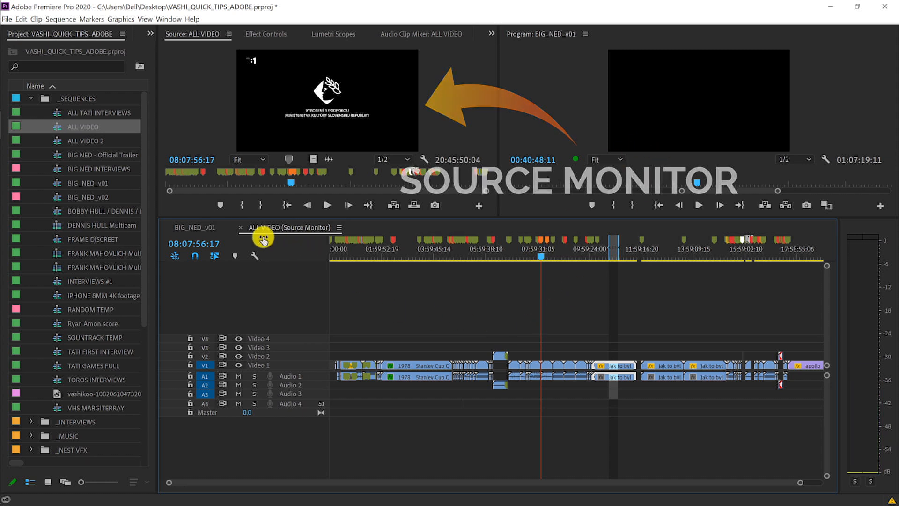
Dock the BIG_NED_v01 timeline beneath the ALL VIDEO source timeline and scrub through the source footage.
left_click(203, 227)
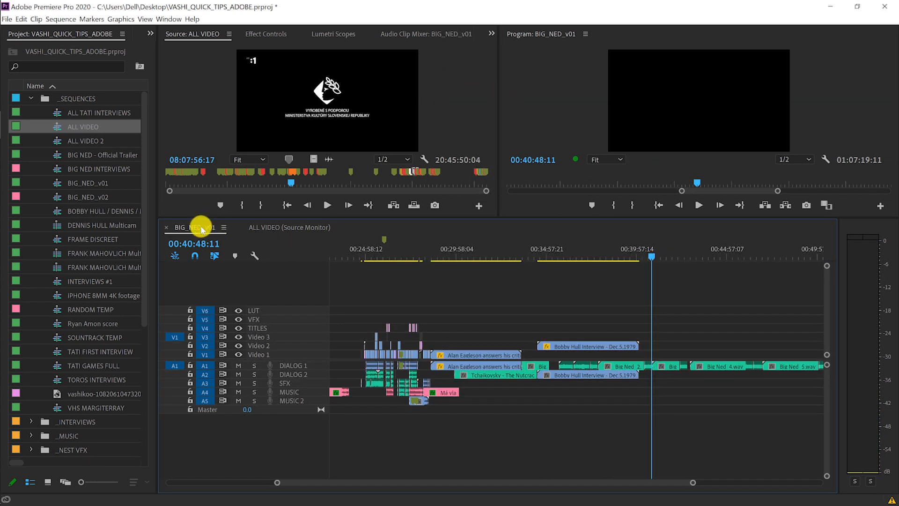
left_click_drag(208, 234, 461, 482)
left_click_drag(536, 384, 569, 372)
left_click_drag(473, 252, 407, 256)
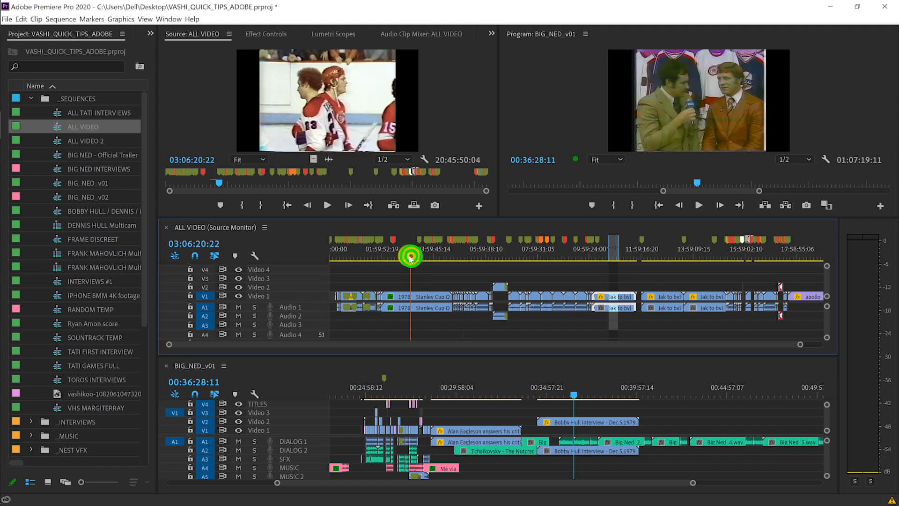
left_click_drag(478, 388, 503, 385)
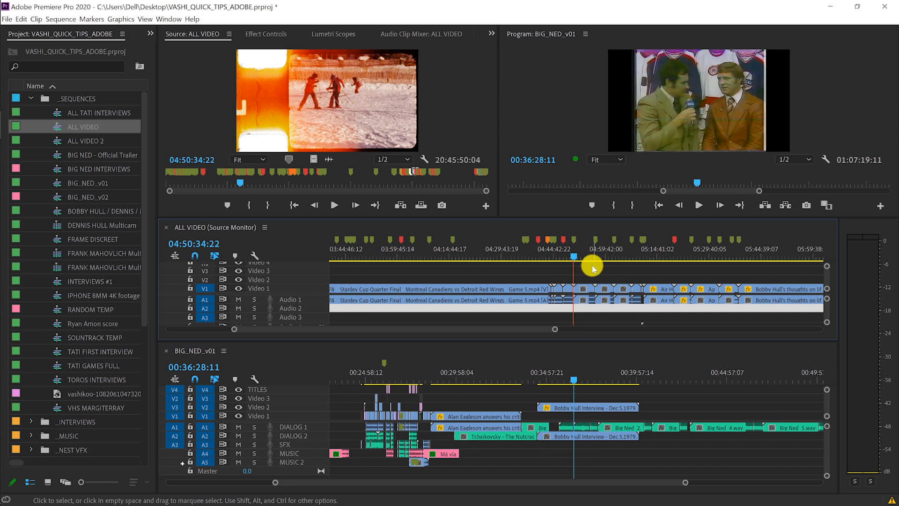
Mark 04:50:34:22 to 04:51:04:08 in the ALL VIDEO source sequence and insert that range into BIG_NED_v01 at the playhead.
scroll(590, 262, "down", 2)
scroll(592, 267, "up", 2)
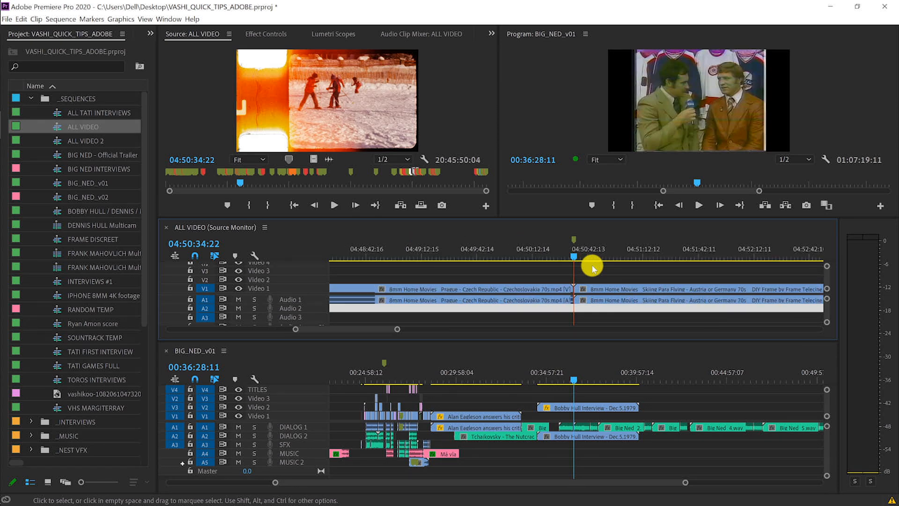
left_click(592, 272)
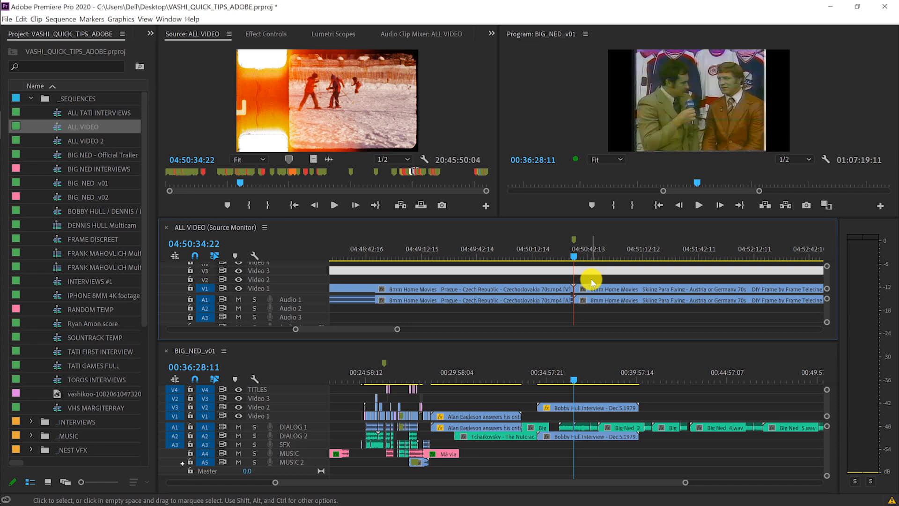
key("i")
left_click_drag(621, 252, 628, 248)
key("o")
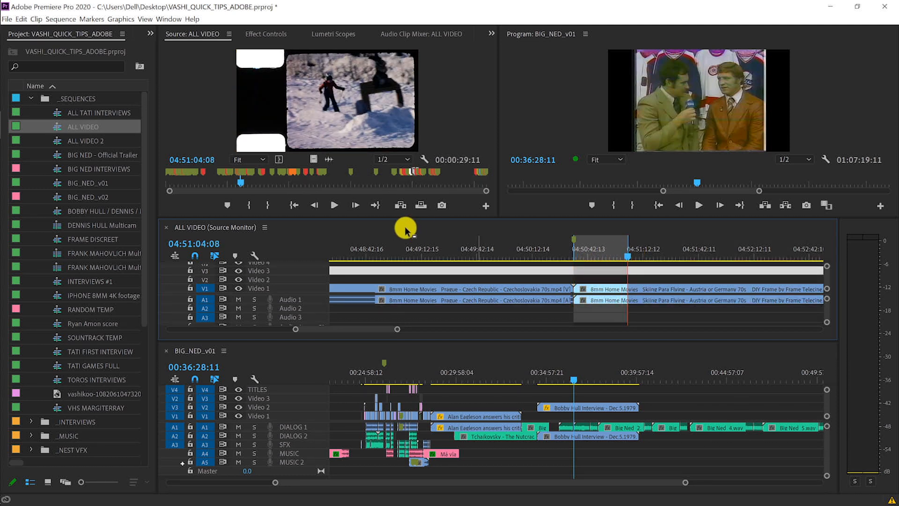
left_click(400, 205)
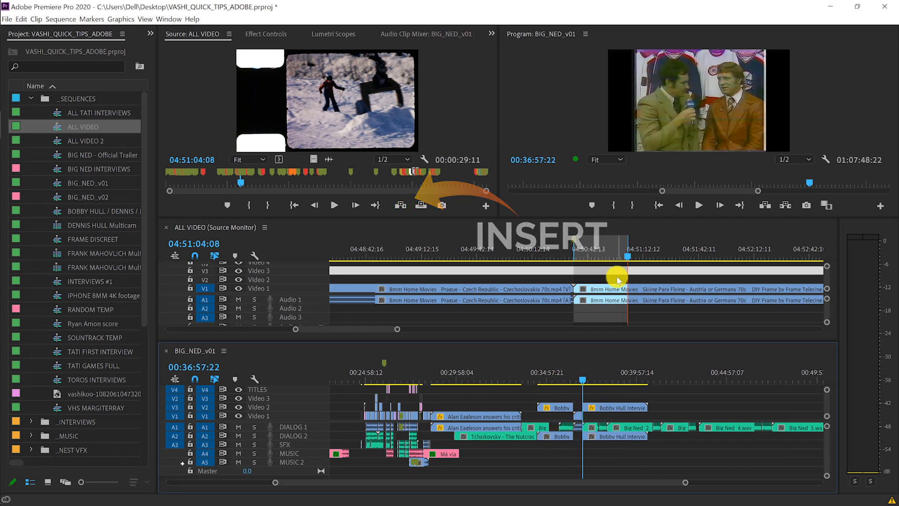
Mark a range of about 53 seconds ending at 04:54:34:04 in the 8mm skiing clip of ALL VIDEO and insert it into BIG_NED_v01.
left_click_drag(655, 249, 691, 245)
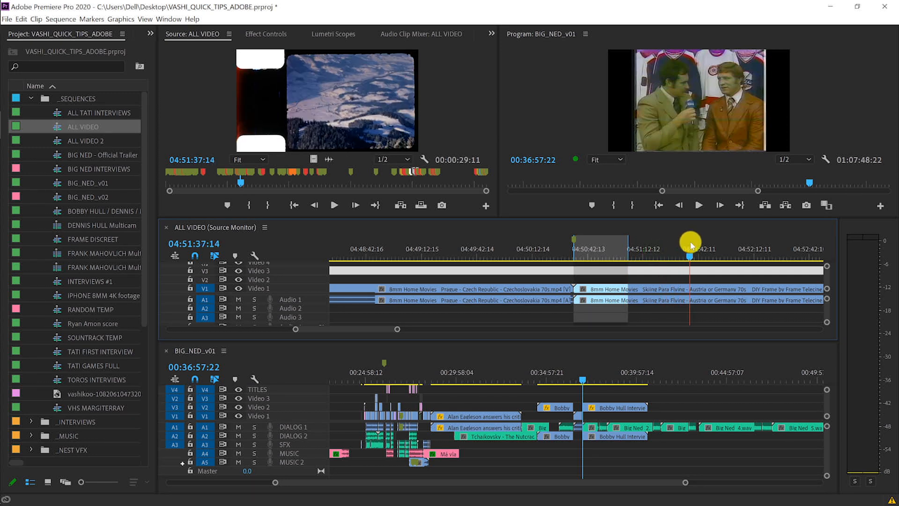
left_click(696, 315)
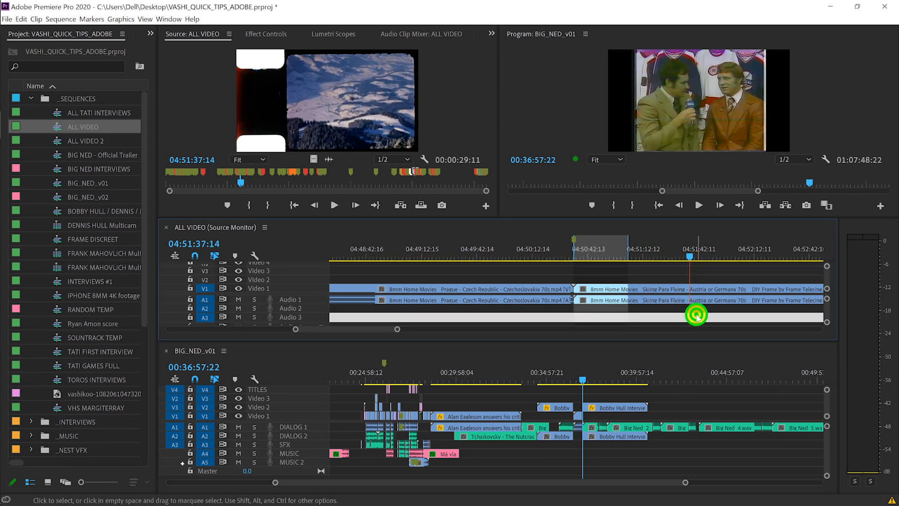
key("minus")
key("minus")
left_click_drag(616, 251, 687, 255)
key("i")
key("o")
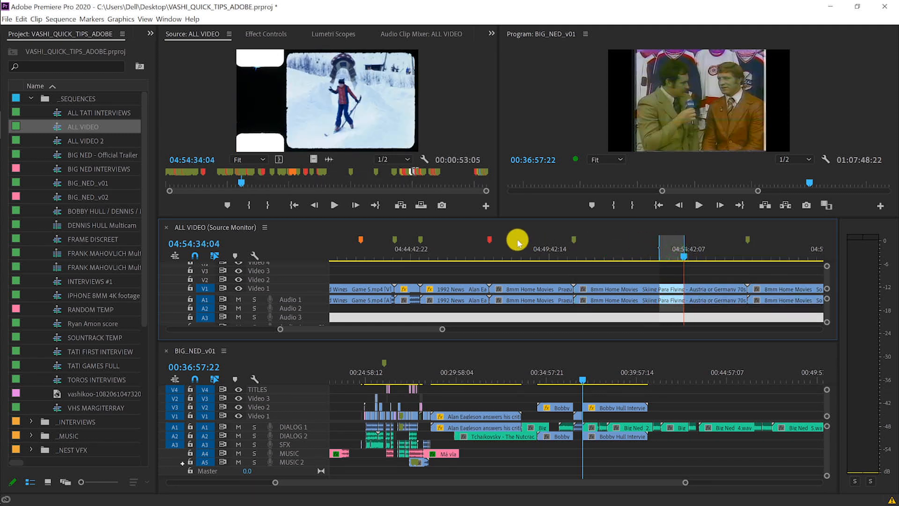
left_click(404, 206)
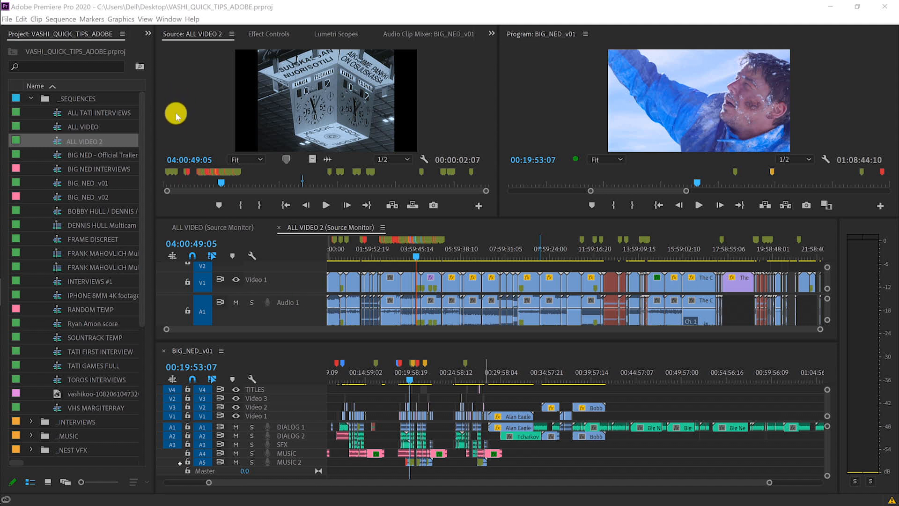
Show the Markers panel and widen it so the marker comments fit.
left_click(148, 34)
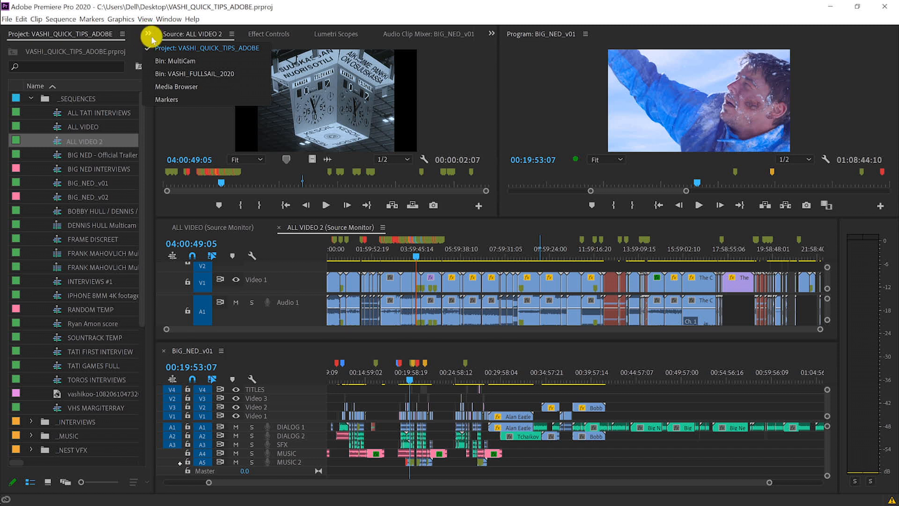
left_click(170, 98)
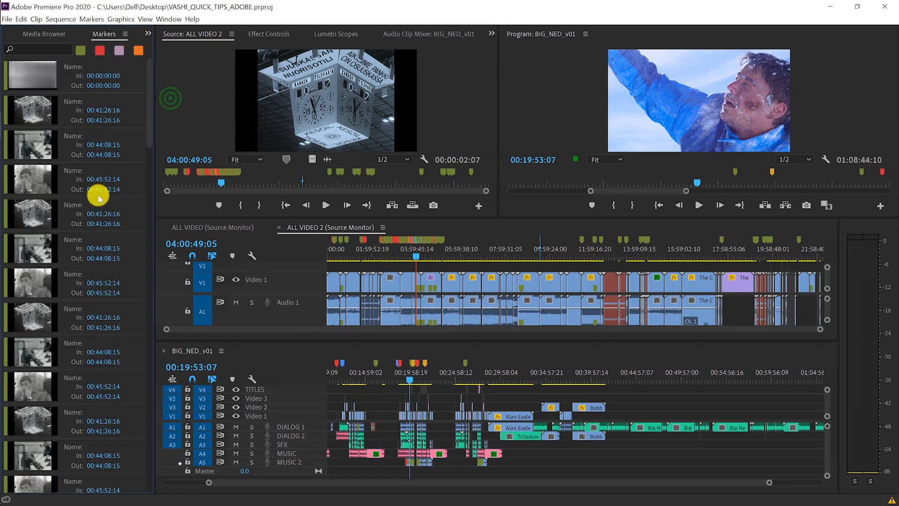
left_click_drag(169, 209, 255, 209)
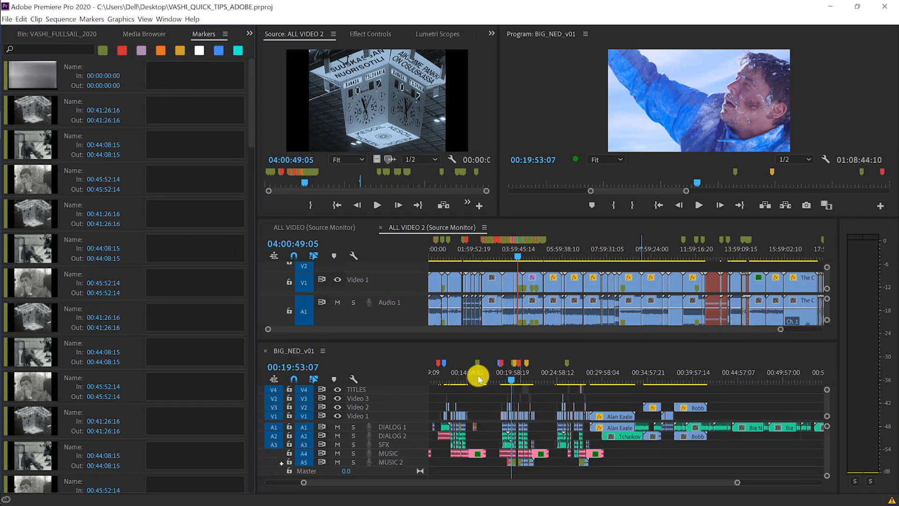
Examine the markers of the BIG_NED_v01 and ALL VIDEO source sequences in the marker list.
left_click(409, 396)
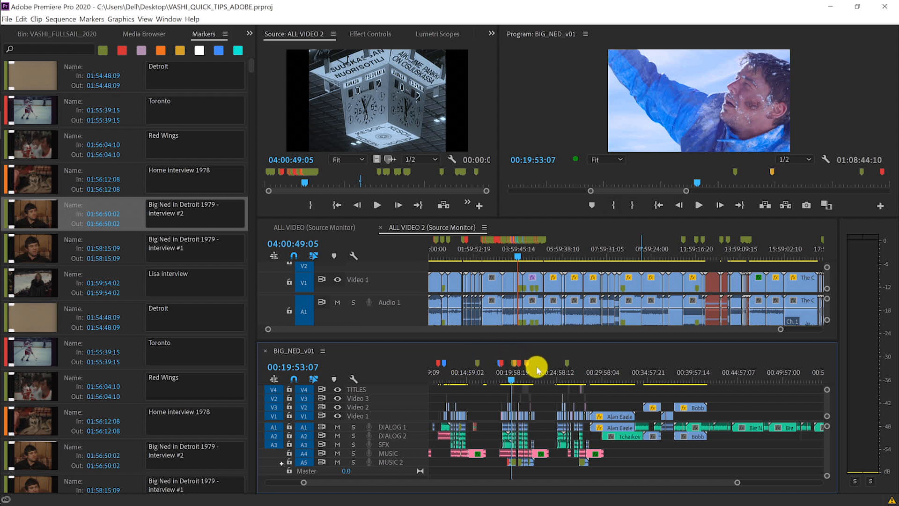
scroll(161, 202, "down", 1)
scroll(164, 206, "up", 1)
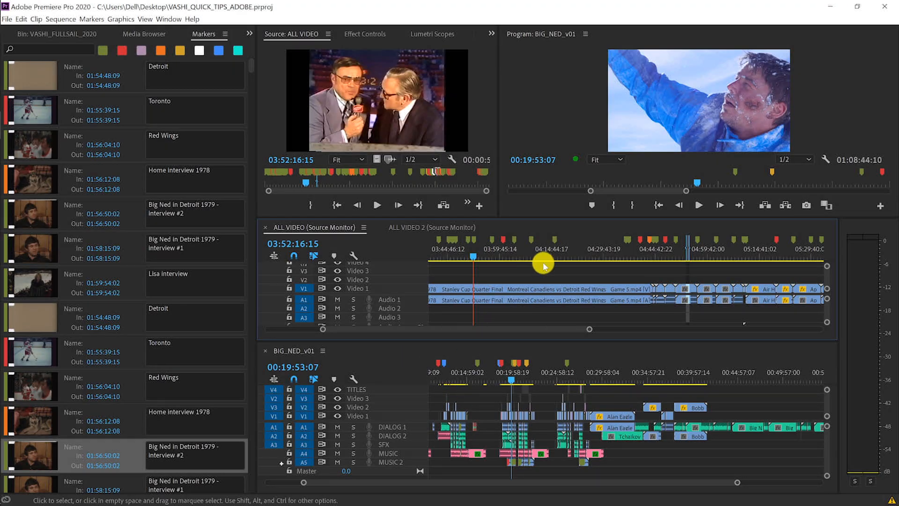
left_click(531, 277)
key("backslash")
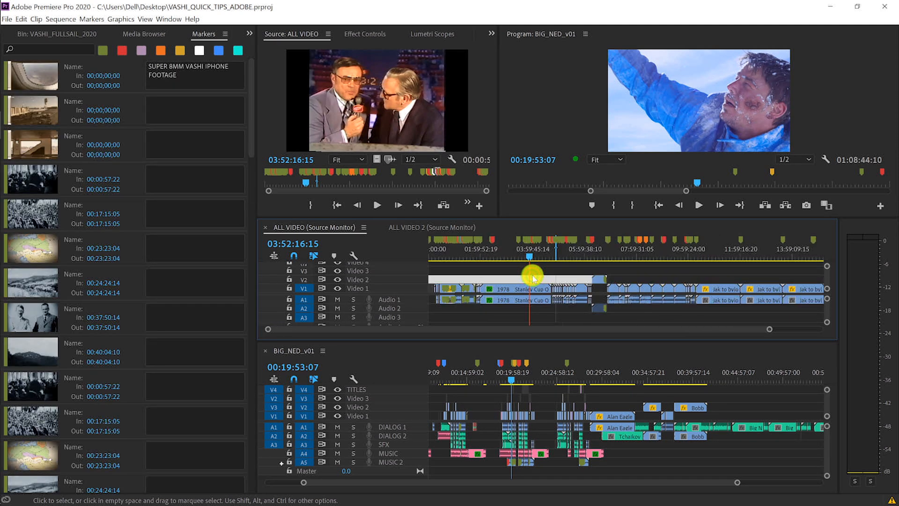